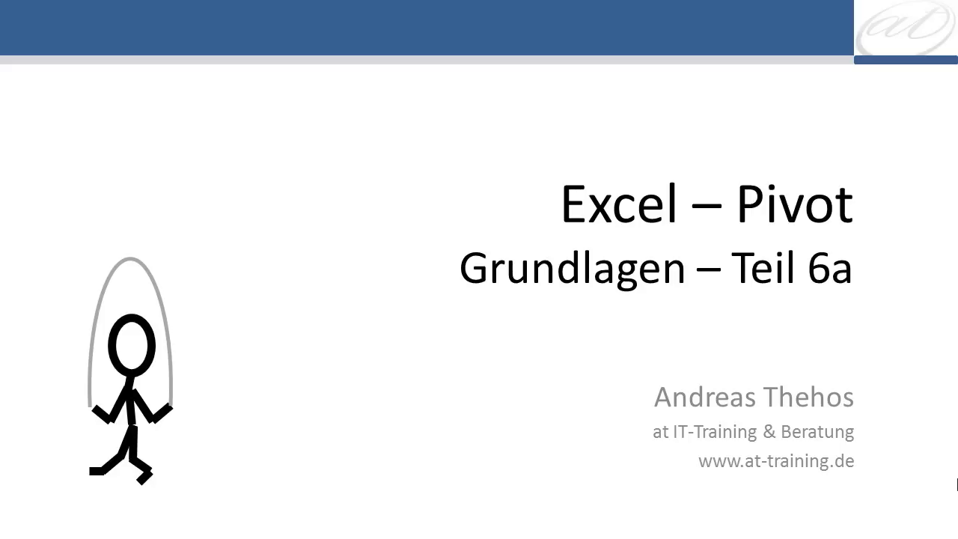
# - Advance the slideshow to slide 2, '1 Pivot Cache – PivotTable kopiert'
pyautogui.press('Right')
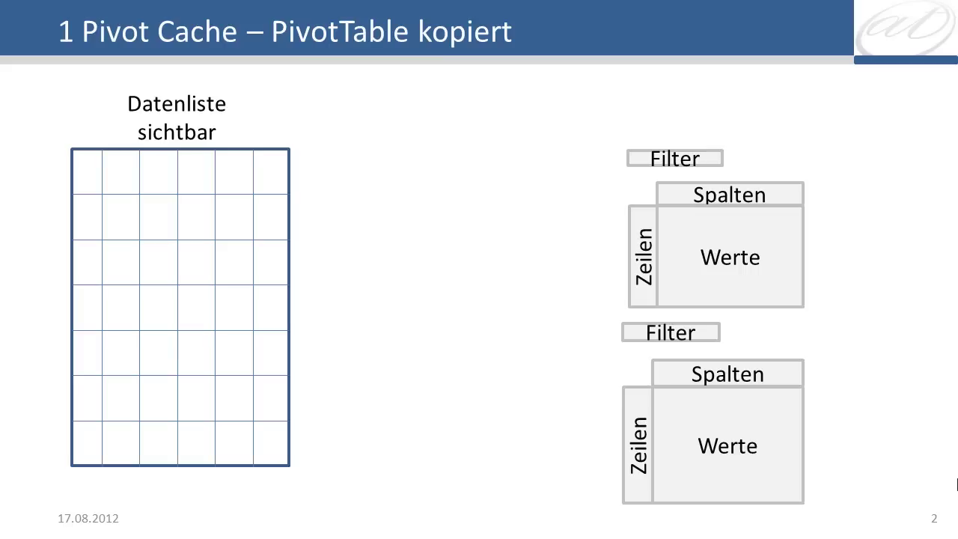
# - Reveal the pivot cache diagram linking the data list to both PivotTables
pyautogui.click(956, 485)
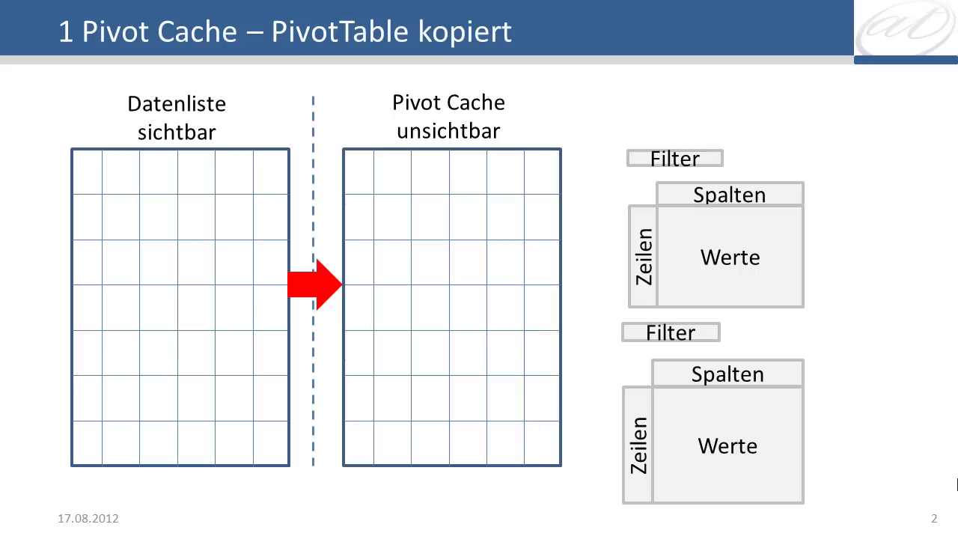
pyautogui.click(957, 485)
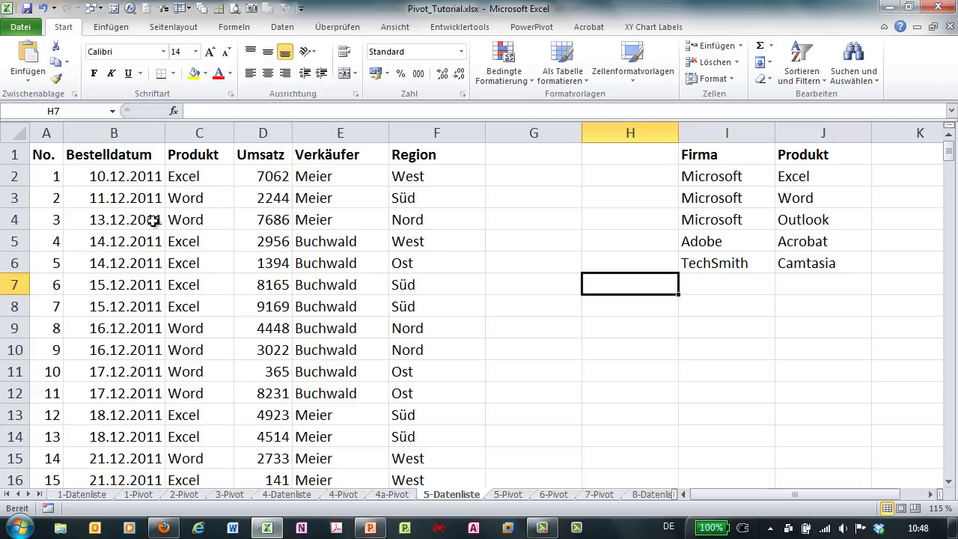
# - Insert a PivotTable on a new sheet with Produkt as rows and summed Umsatz as values
pyautogui.click(153, 218)
pyautogui.click(110, 26)
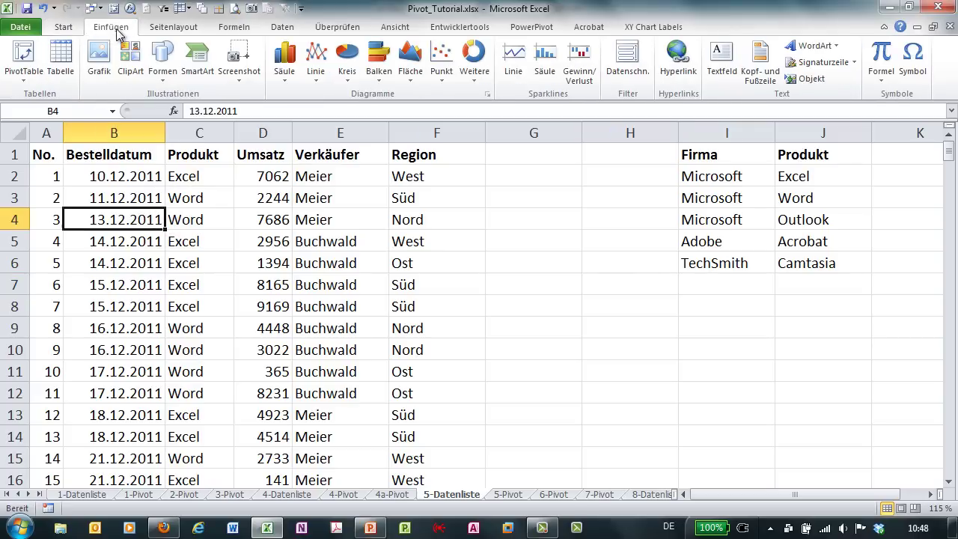
pyautogui.click(23, 53)
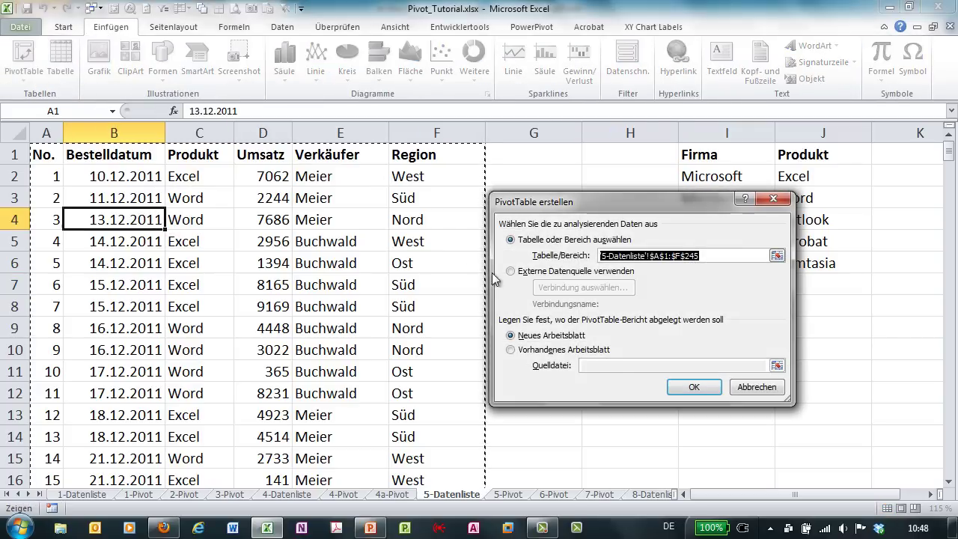
pyautogui.click(675, 386)
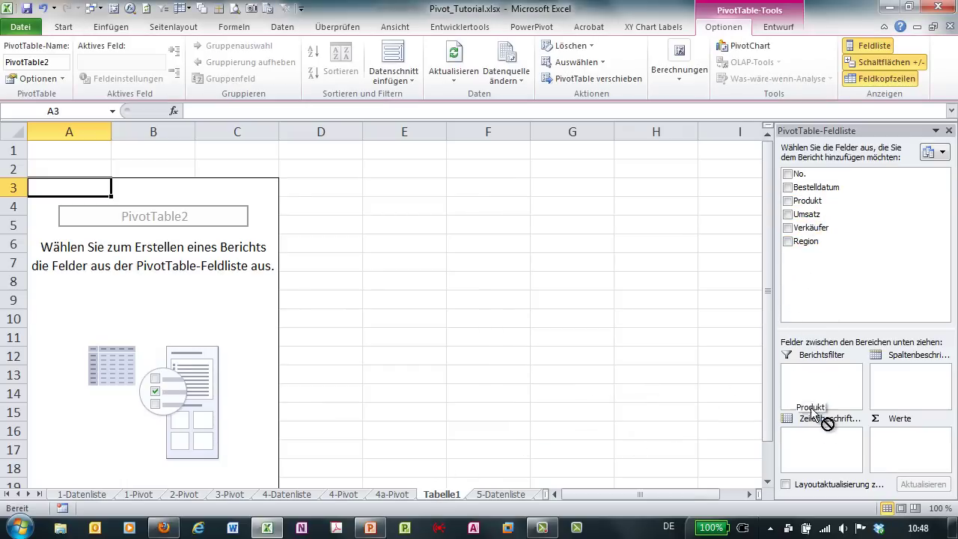
pyautogui.moveTo(813, 204); pyautogui.dragTo(816, 434)
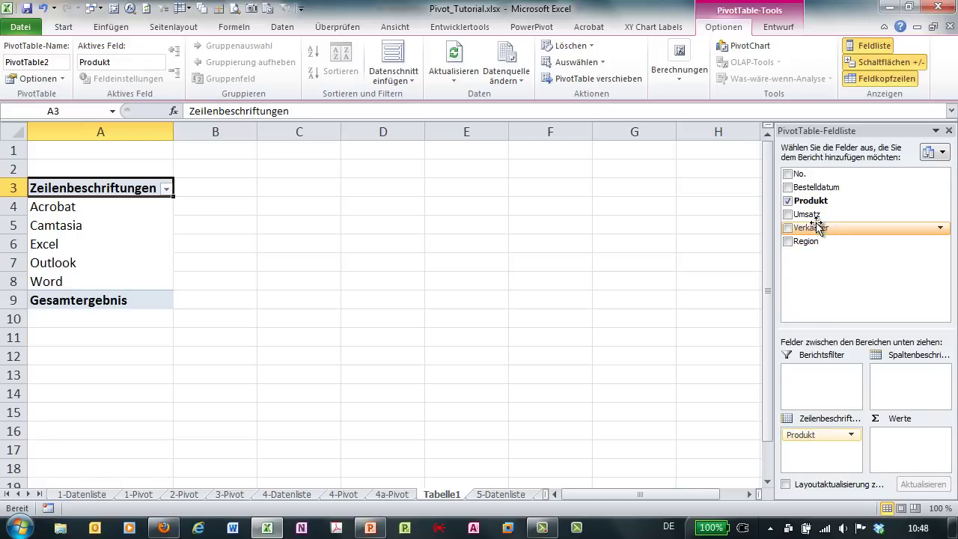
pyautogui.moveTo(809, 214); pyautogui.dragTo(906, 442)
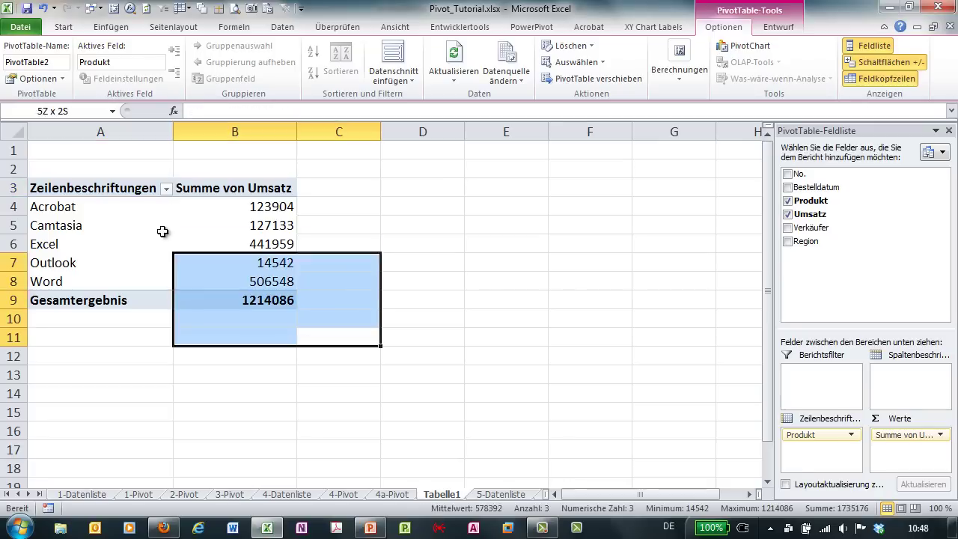
# - Copy the PivotTable range A3:C11 and paste it at cell E3
pyautogui.moveTo(304, 328); pyautogui.dragTo(84, 187)
pyautogui.hotkey('ctrl', 'c')
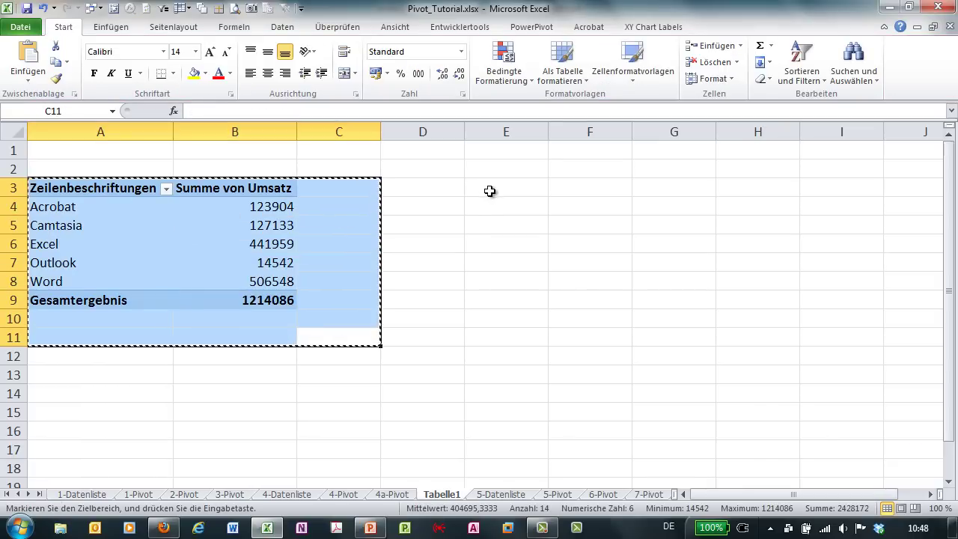
pyautogui.click(490, 189)
pyautogui.hotkey('ctrl', 'v')
pyautogui.click(409, 306)
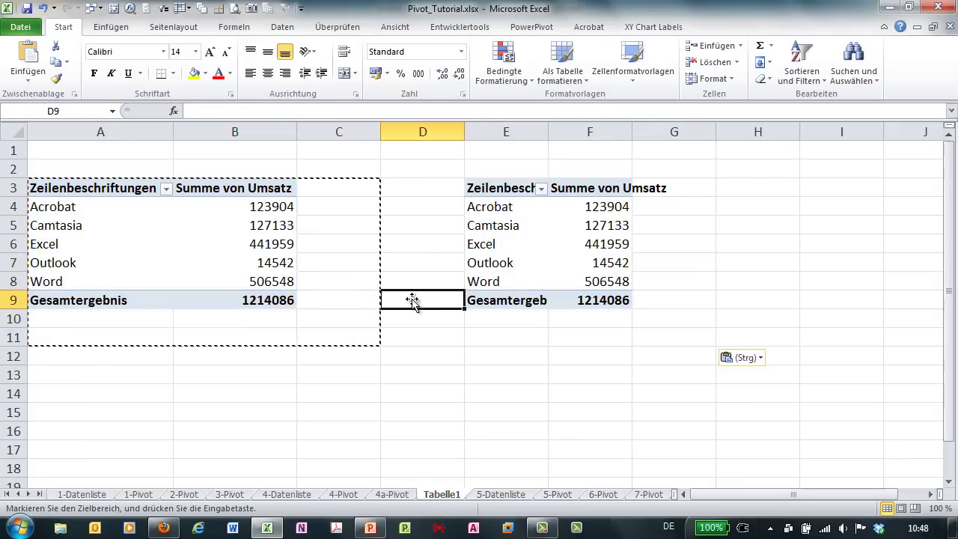
# - Select the Acrobat, Camtasia and Excel rows in the original PivotTable
pyautogui.click(230, 216)
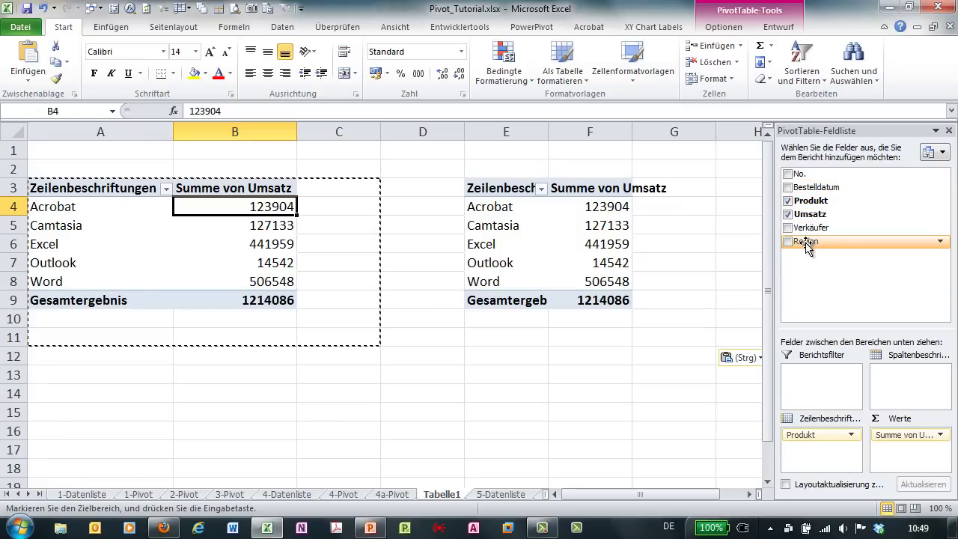
pyautogui.press('ctrl')
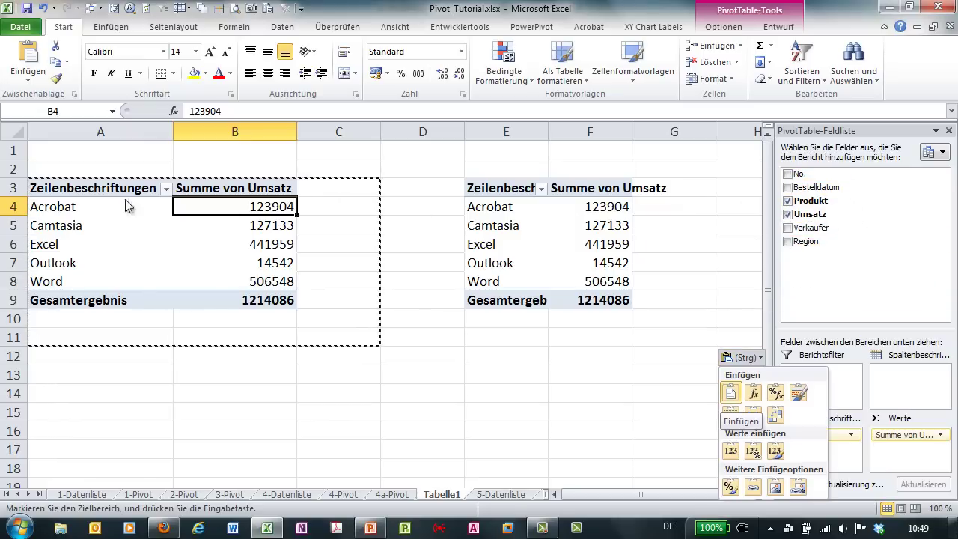
pyautogui.press('ctrl')
pyautogui.moveTo(75, 206); pyautogui.dragTo(77, 243)
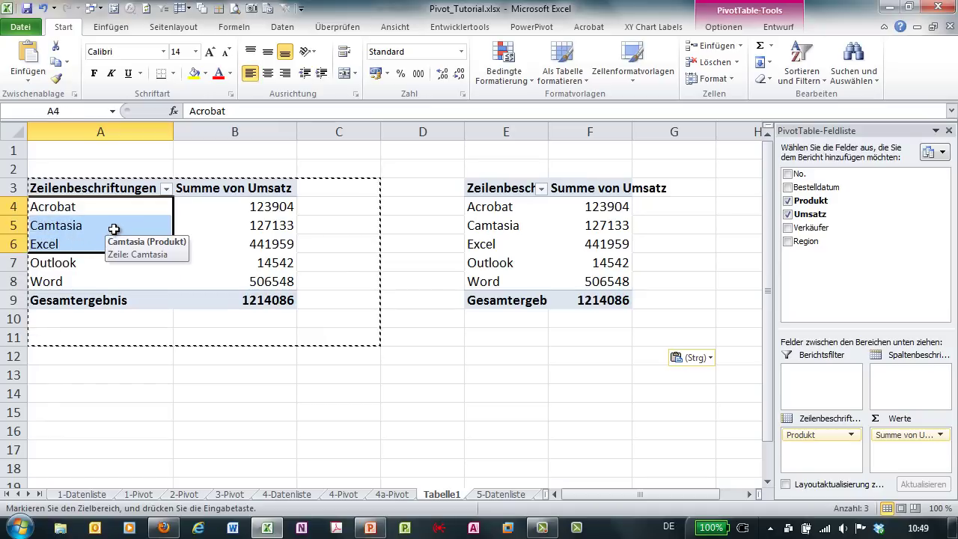
# - Group Acrobat, Camtasia and Excel as Gruppe1, then drag Produkt2 out of the copied PivotTable's rows
pyautogui.click(723, 27)
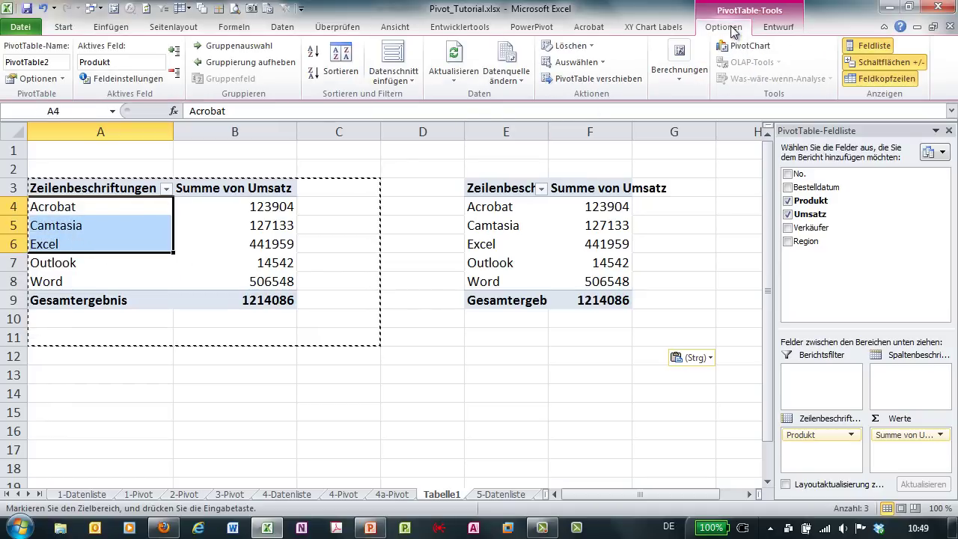
pyautogui.click(251, 49)
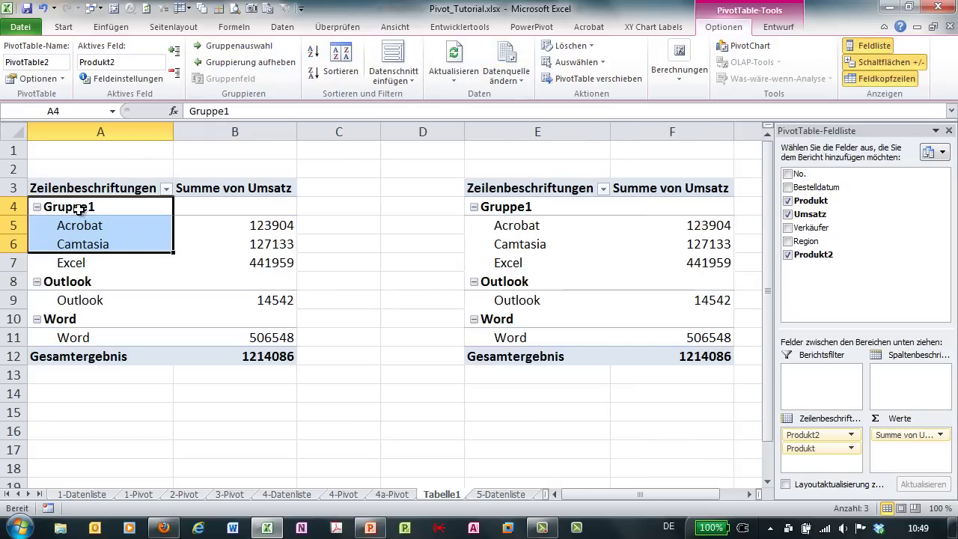
pyautogui.moveTo(838, 255)
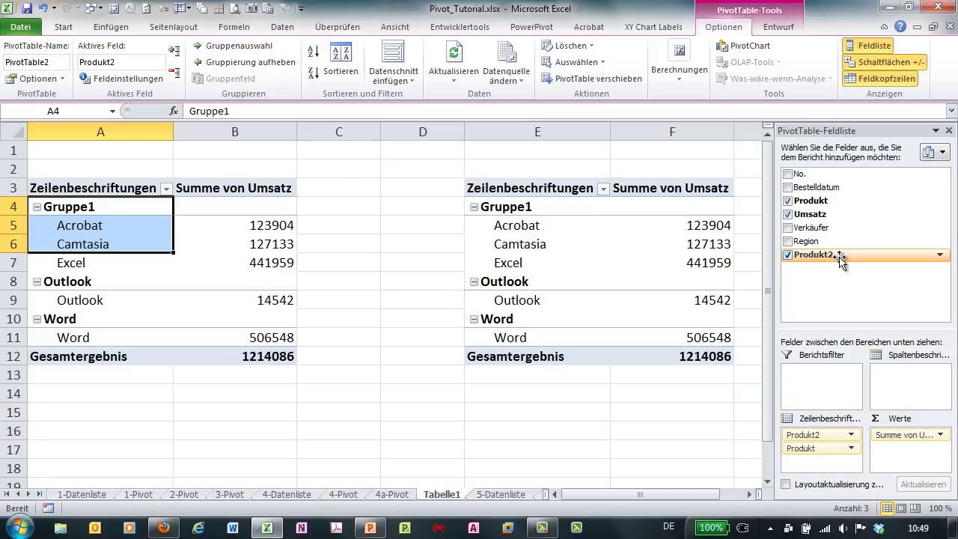
pyautogui.click(536, 241)
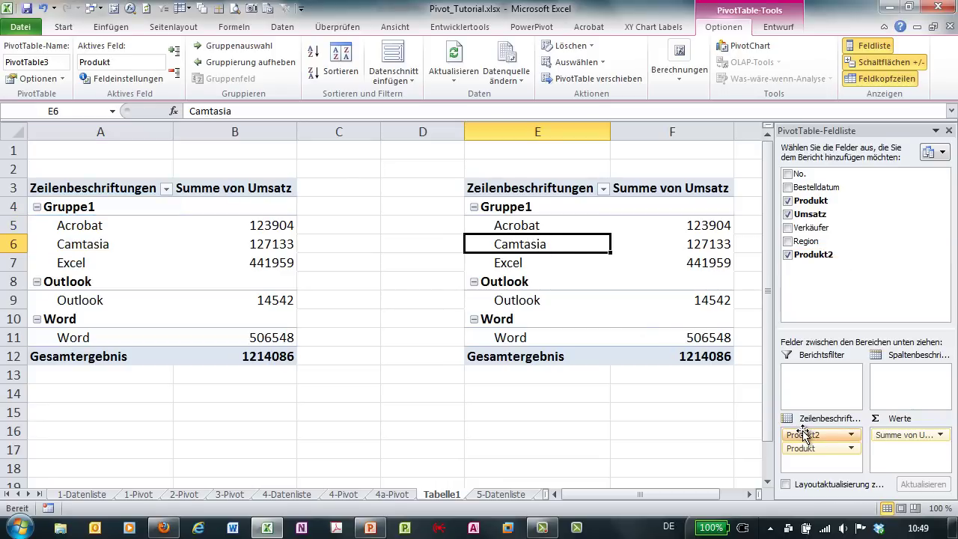
pyautogui.moveTo(802, 435); pyautogui.dragTo(832, 305)
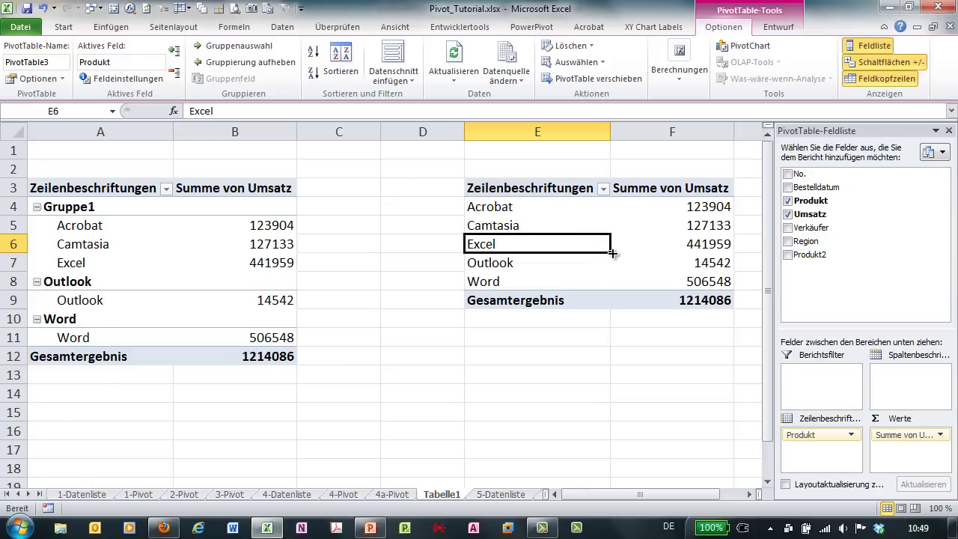
# - Remove Produkt from the copy's rows and replace the original's product rows with Bestelldatum
pyautogui.moveTo(798, 435); pyautogui.dragTo(695, 284)
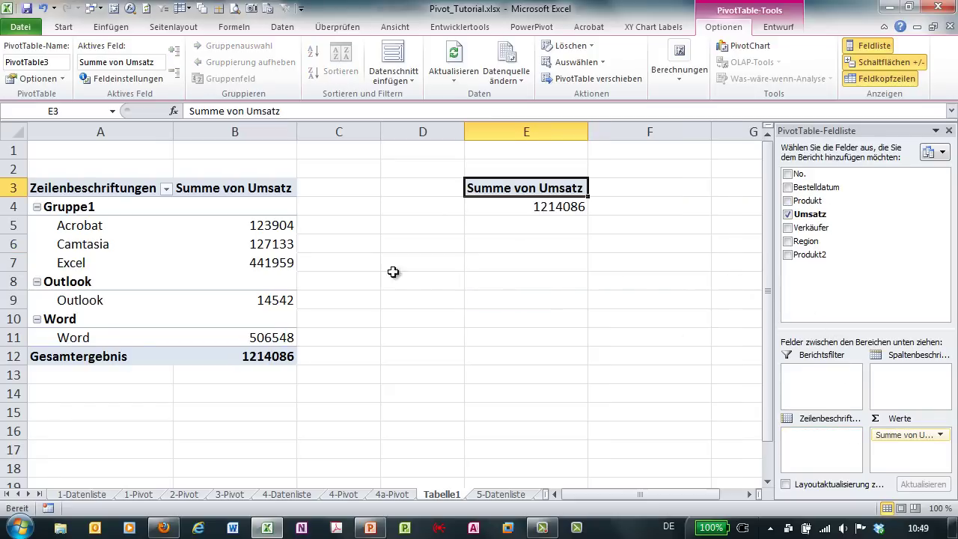
pyautogui.click(154, 251)
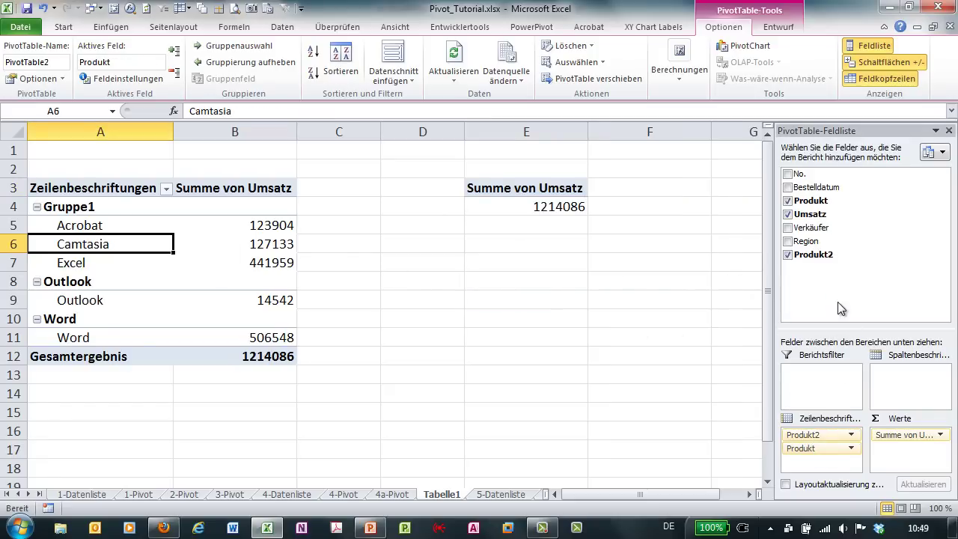
pyautogui.moveTo(821, 448); pyautogui.dragTo(832, 298)
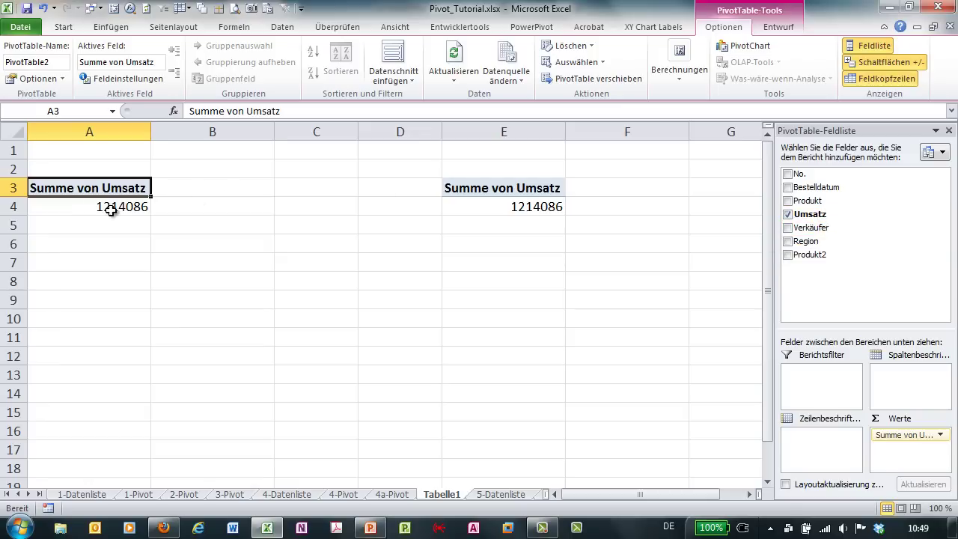
pyautogui.moveTo(815, 187); pyautogui.dragTo(819, 438)
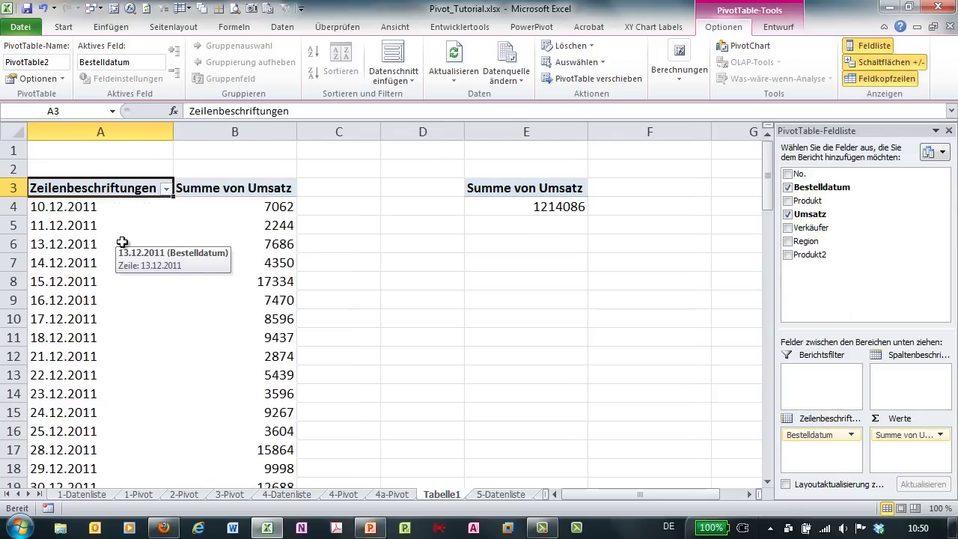
# - Group the original's Bestelldatum by Monate and Jahre, then uncheck the Jahre level
pyautogui.click(80, 228)
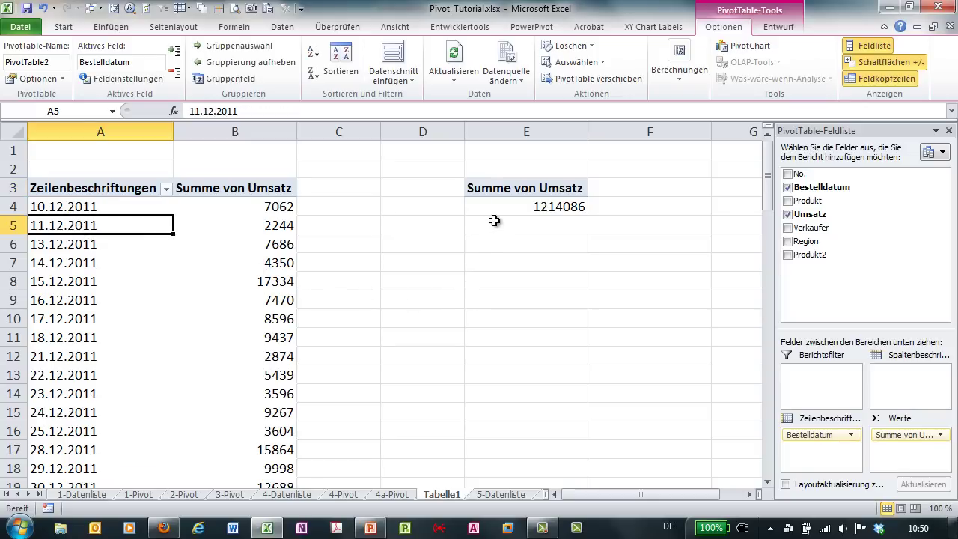
pyautogui.click(234, 48)
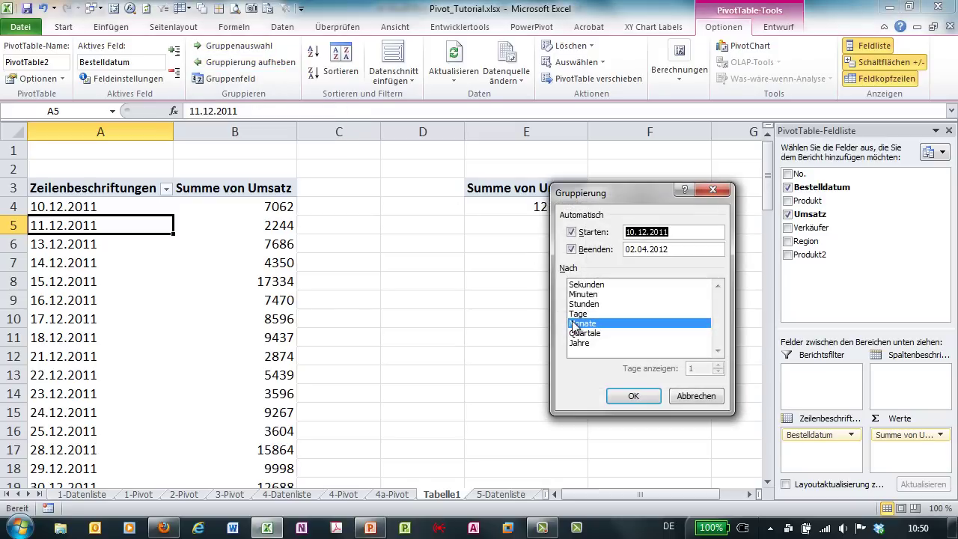
pyautogui.click(580, 343)
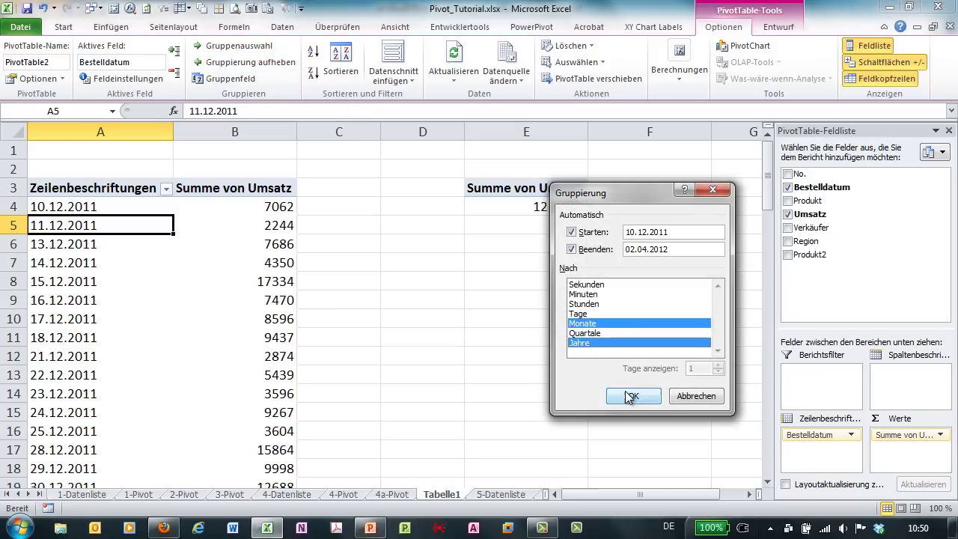
pyautogui.click(630, 397)
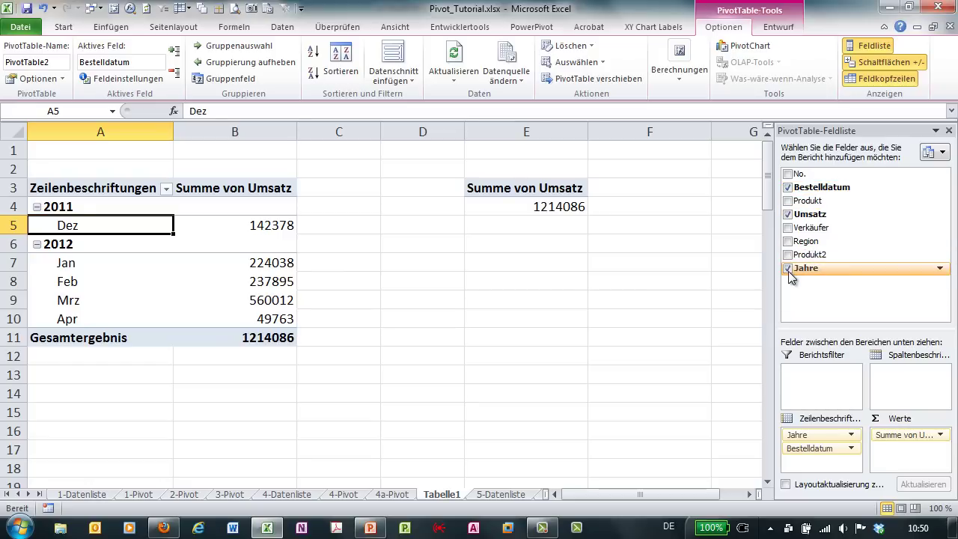
pyautogui.click(788, 269)
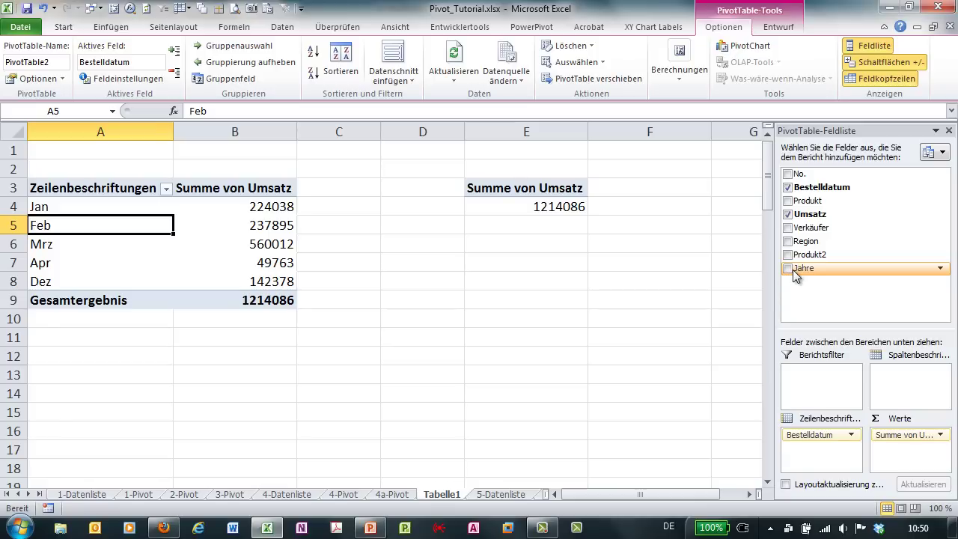
# - Add Bestelldatum as row labels to the second PivotTable, which picks up the Jan–Dez month grouping
pyautogui.click(565, 209)
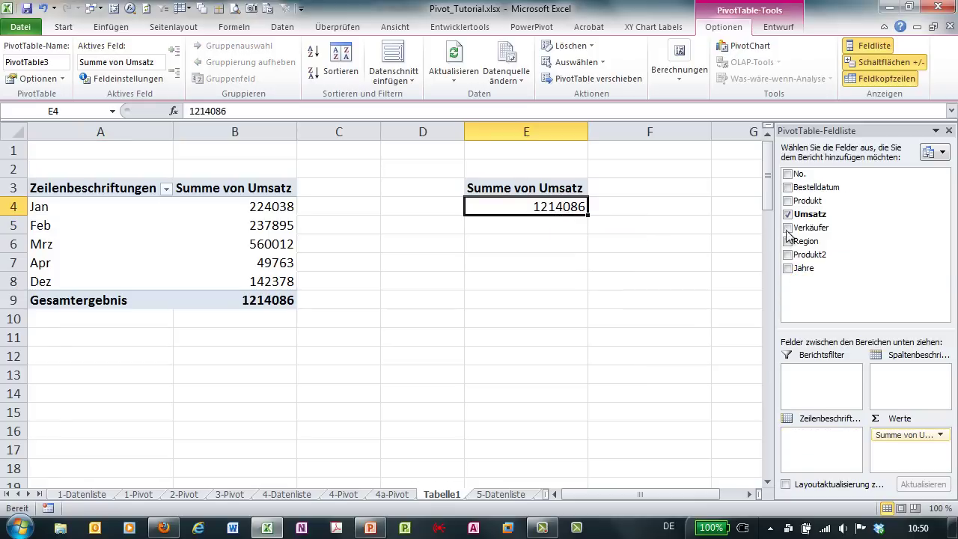
pyautogui.moveTo(808, 192); pyautogui.dragTo(823, 437)
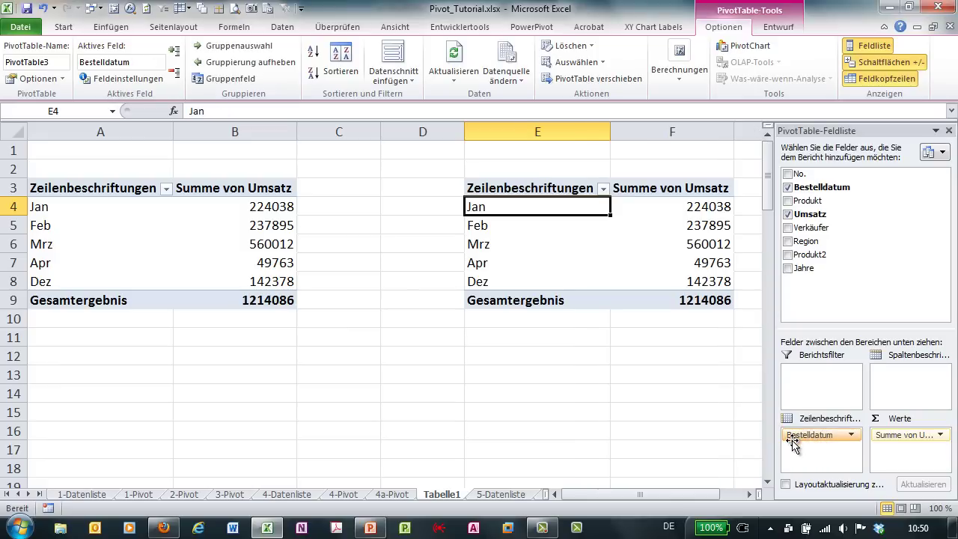
pyautogui.moveTo(783, 437); pyautogui.dragTo(453, 300)
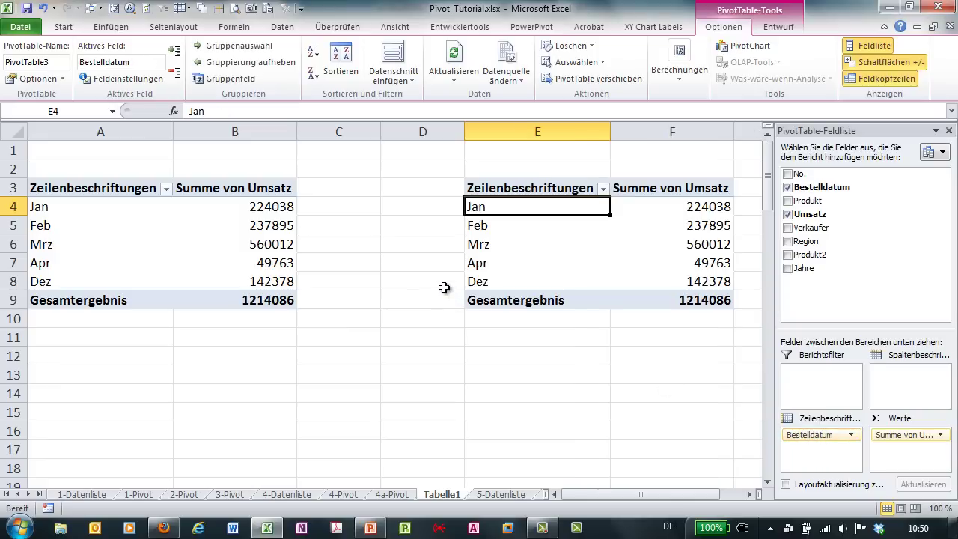
pyautogui.moveTo(52, 206); pyautogui.dragTo(47, 265)
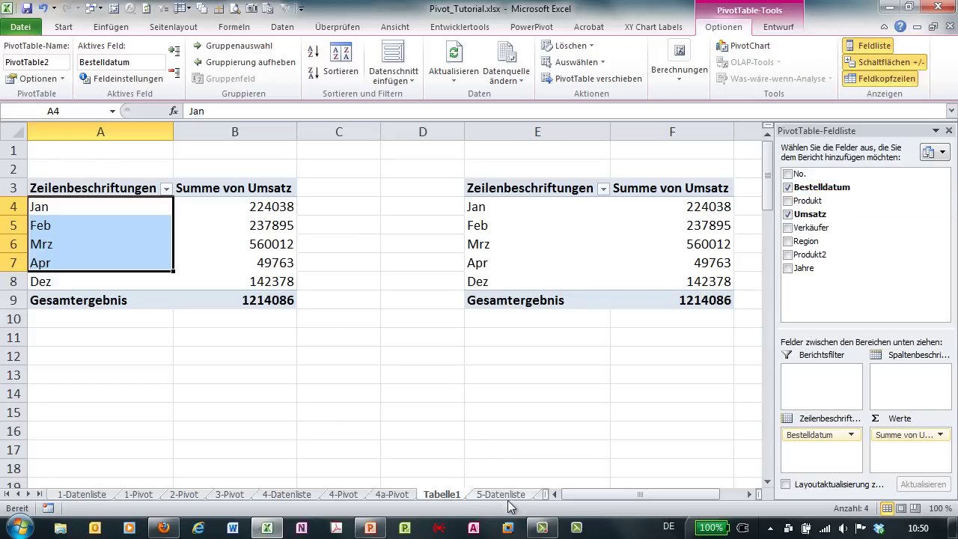
# - On the 5-Pivot sheet, put Bestelldatum in the column labels, then go back to Tabelle1 with Ctrl+Page Up
pyautogui.click(535, 495)
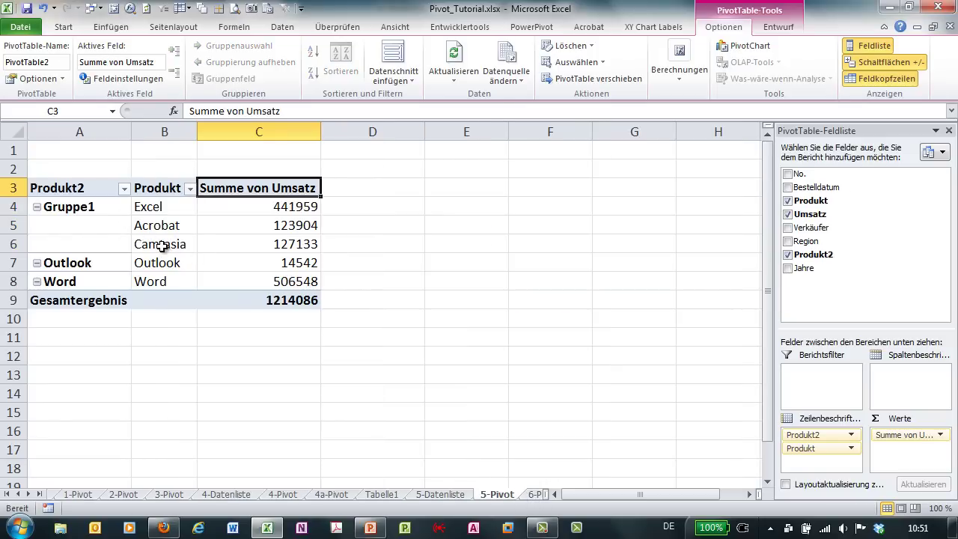
pyautogui.moveTo(816, 187); pyautogui.dragTo(897, 378)
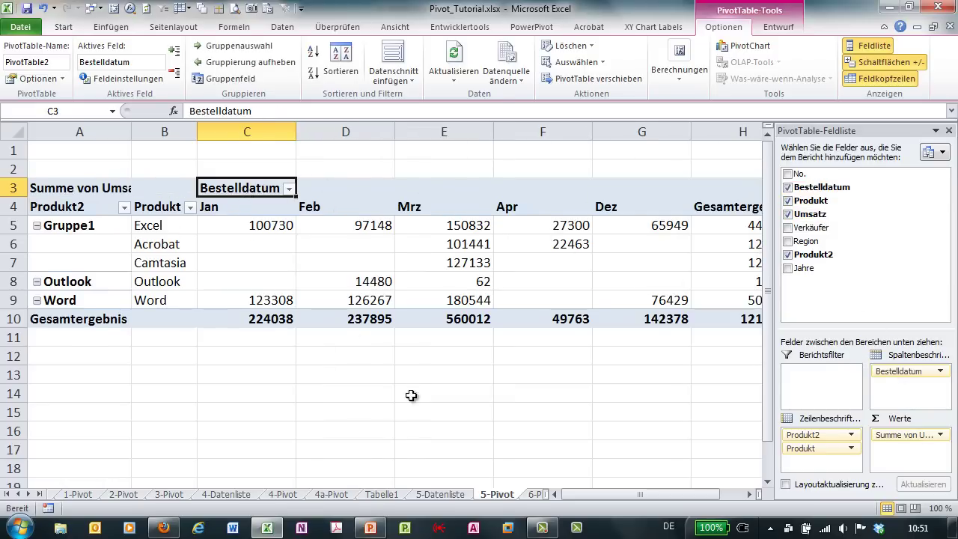
pyautogui.hotkey('ctrl', 'pageup')
pyautogui.hotkey('ctrl', 'pageup')
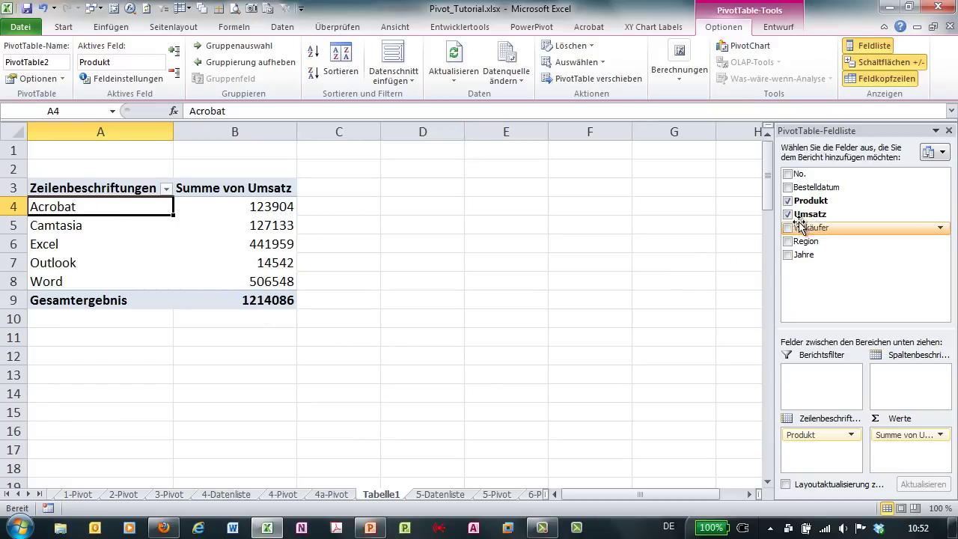
# - Nest Bestelldatum under Produkt in the rows, remove it again, then switch to the 5-Datenliste sheet
pyautogui.moveTo(812, 187); pyautogui.dragTo(816, 447)
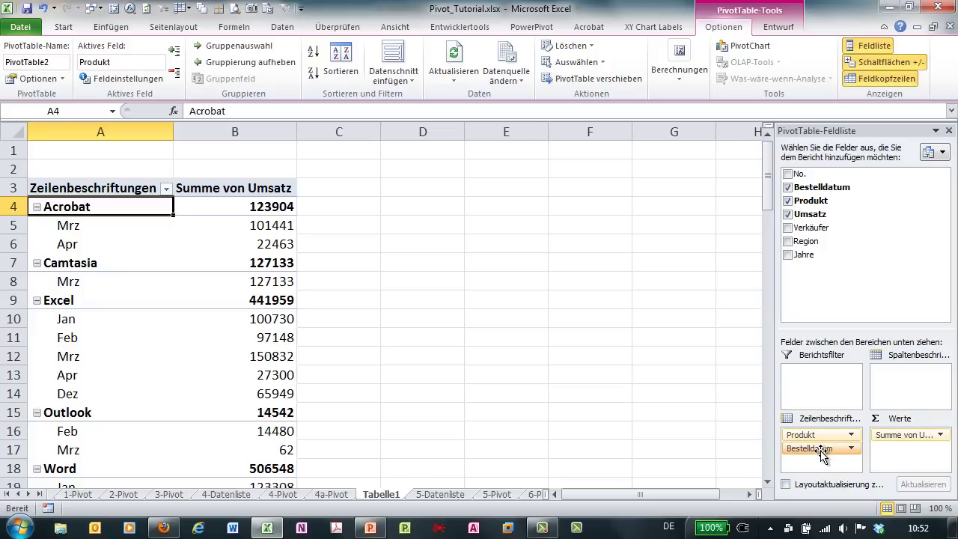
pyautogui.moveTo(822, 449); pyautogui.dragTo(833, 294)
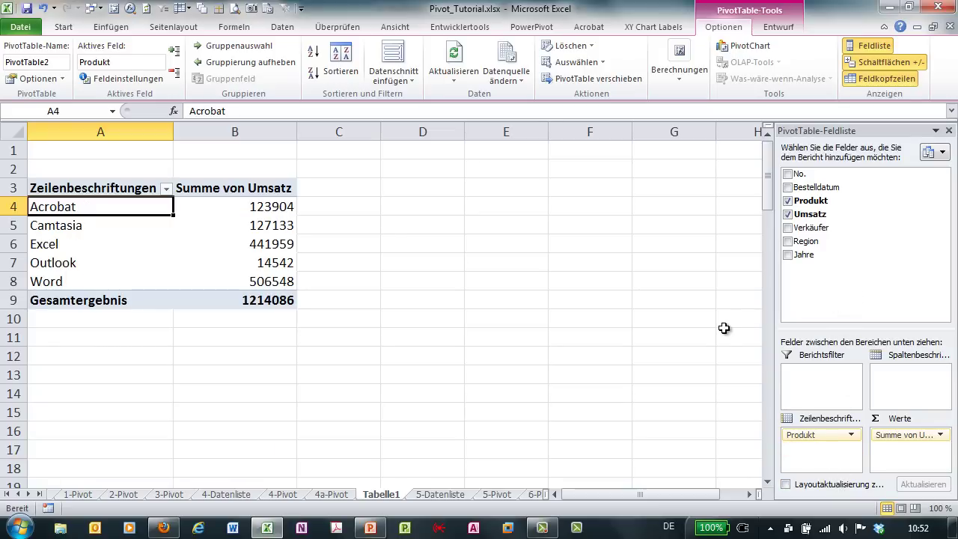
pyautogui.click(446, 495)
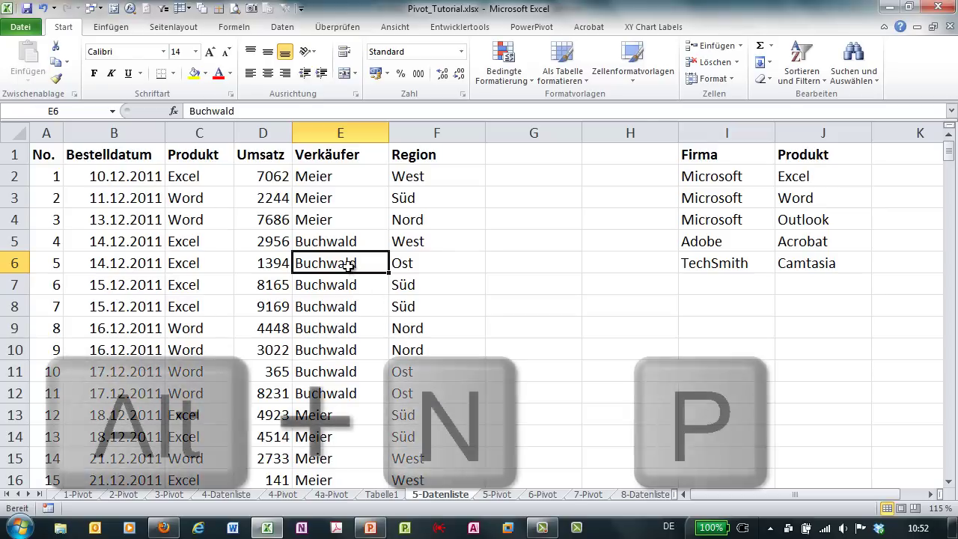
# - Build a new PivotTable from range A1:F245 with its own separate cache, placed at Tabelle1 D3
pyautogui.hotkey('alt', 'n')
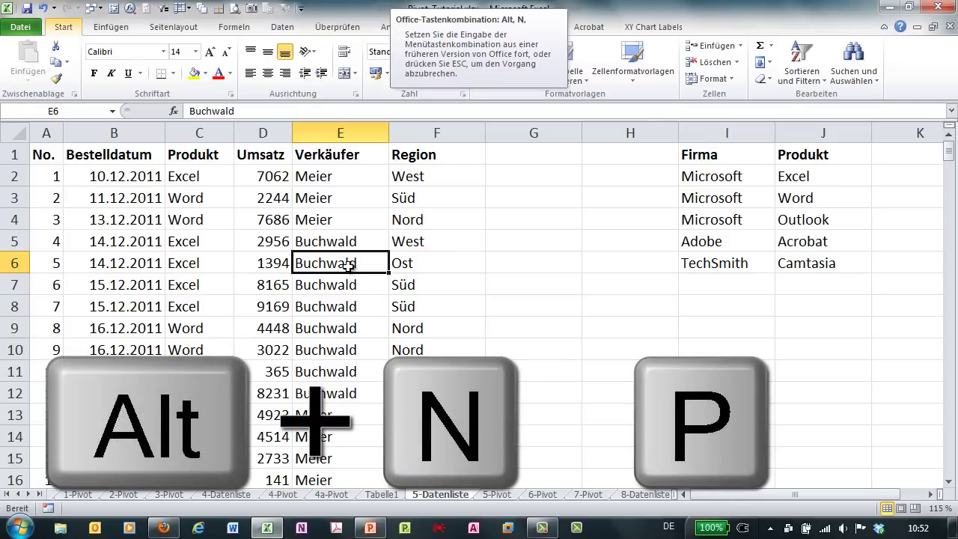
pyautogui.press('p')
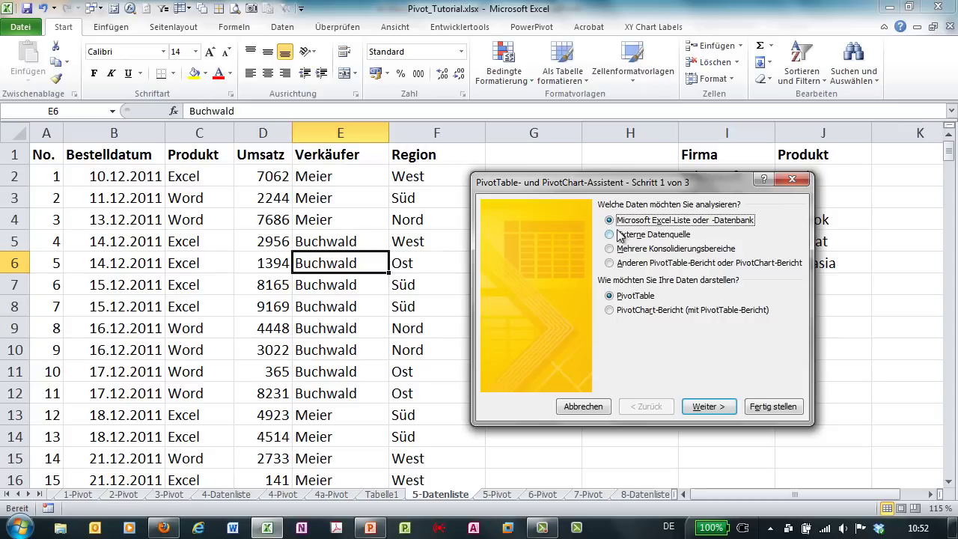
pyautogui.click(708, 407)
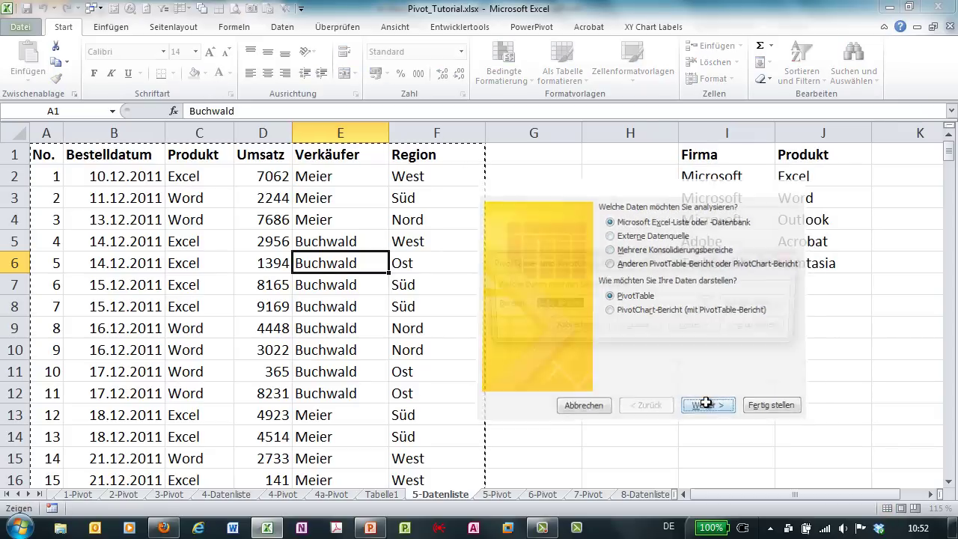
pyautogui.click(700, 327)
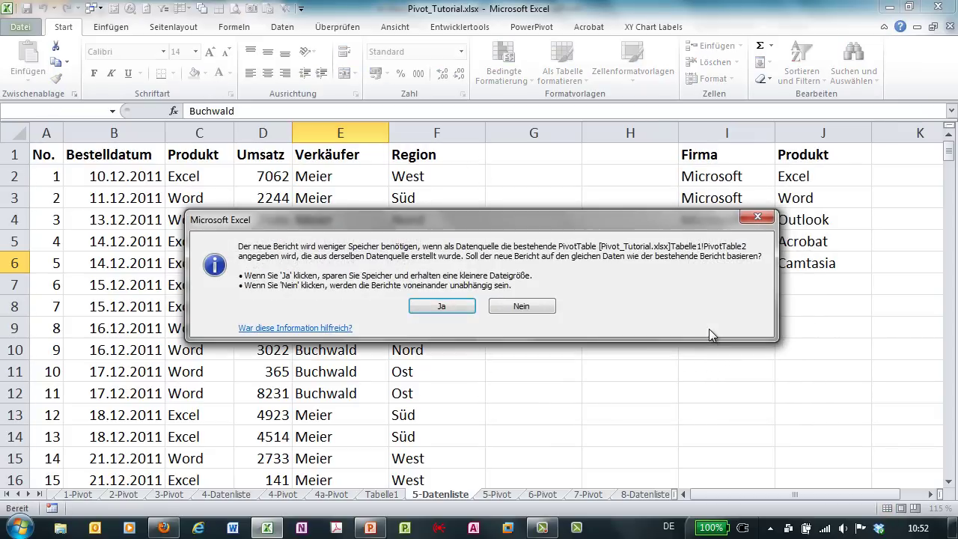
pyautogui.click(519, 310)
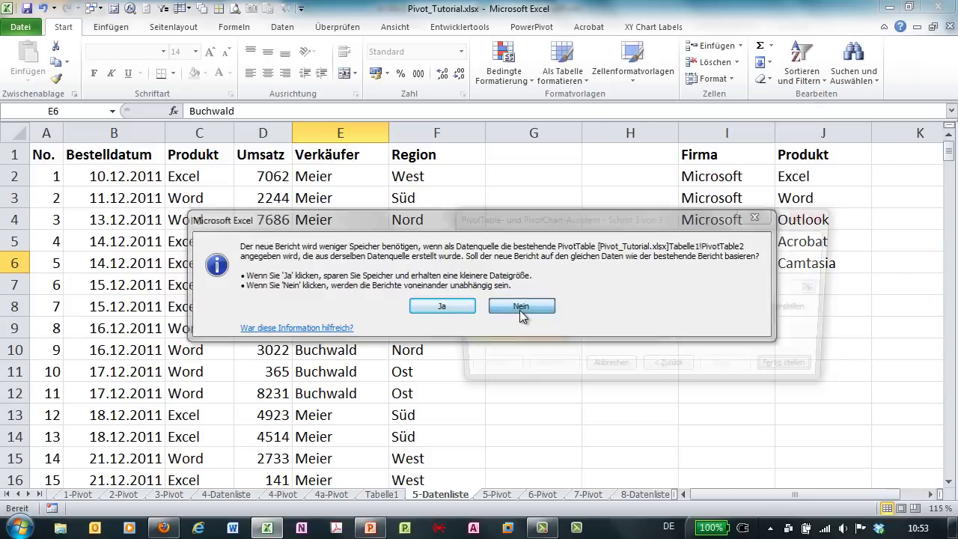
pyautogui.click(592, 274)
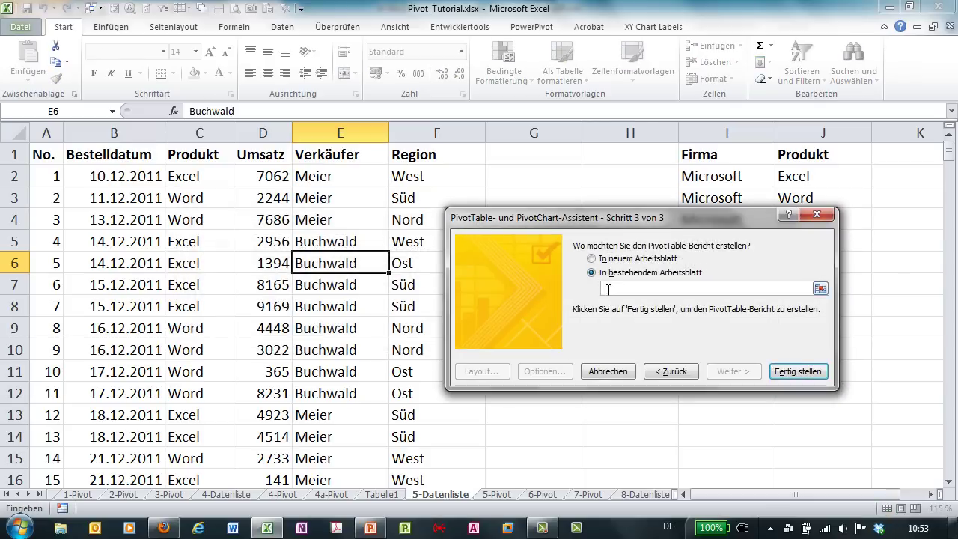
pyautogui.click(383, 495)
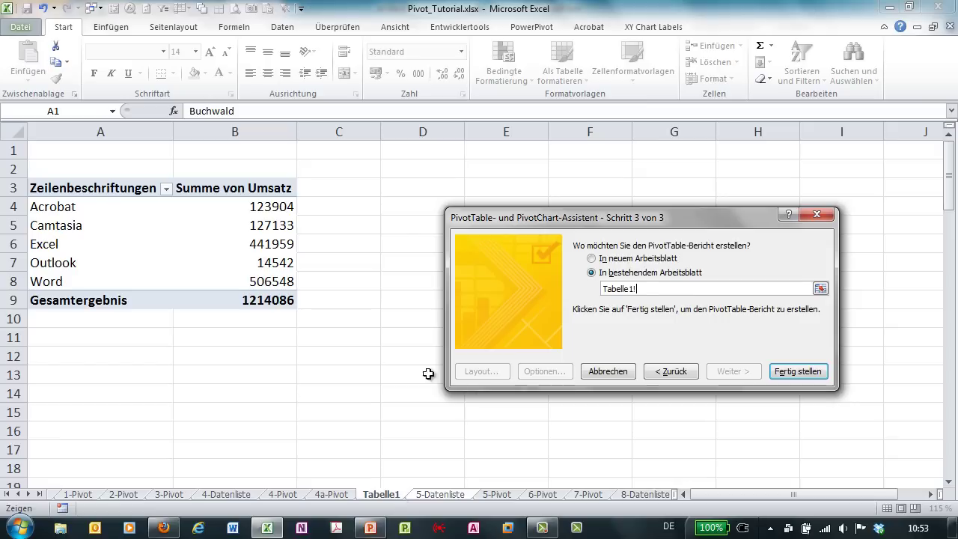
pyautogui.click(423, 189)
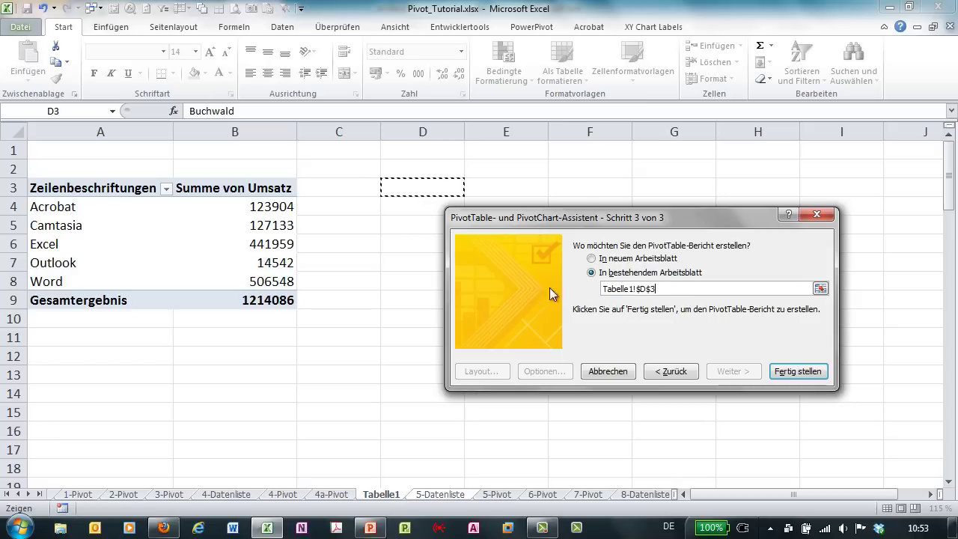
pyautogui.click(797, 372)
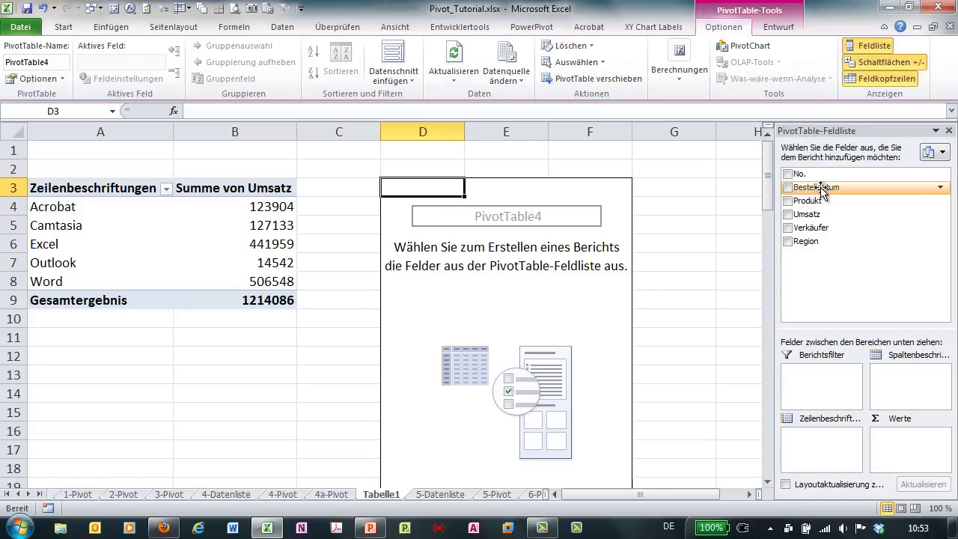
# - Put Bestelldatum above Produkt in PivotTable2's row labels, and add Bestelldatum as ungrouped row labels in PivotTable4
pyautogui.moveTo(821, 190); pyautogui.dragTo(818, 200)
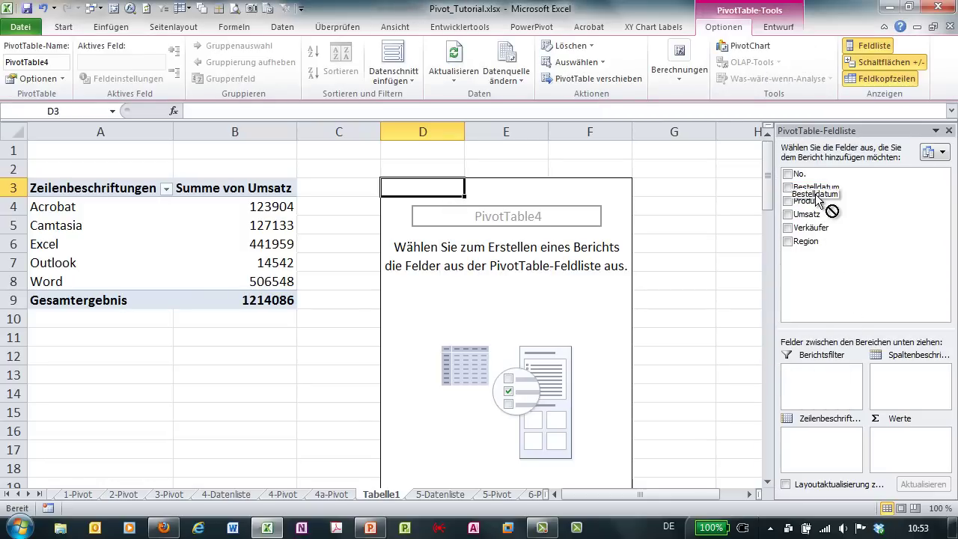
pyautogui.click(112, 226)
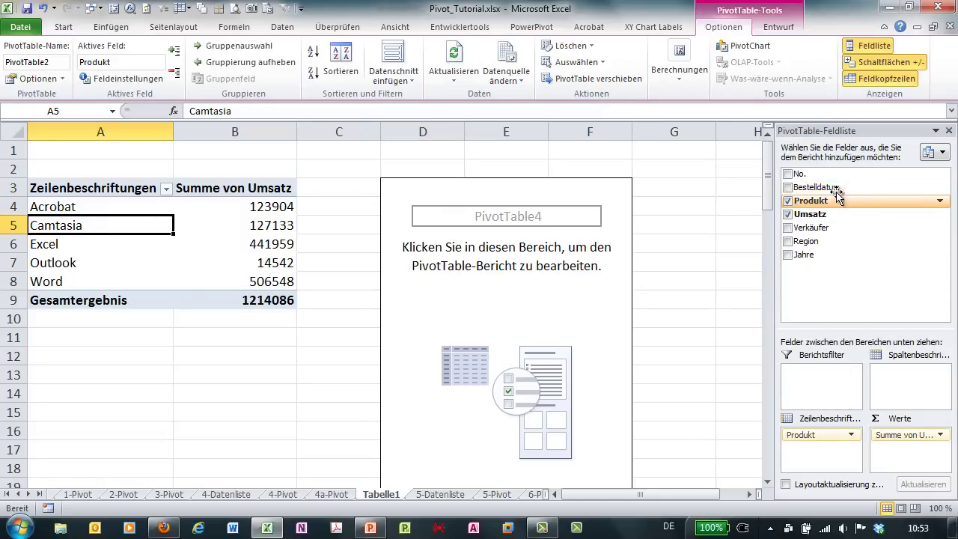
pyautogui.moveTo(836, 193)
pyautogui.mouseDown()
pyautogui.moveTo(829, 431)
pyautogui.moveTo(813, 434)
pyautogui.mouseUp()
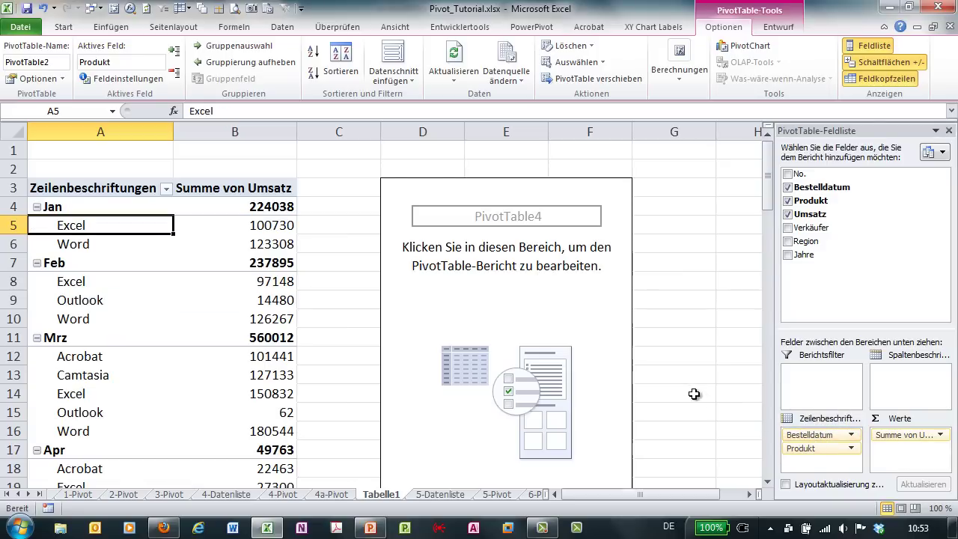
pyautogui.click(457, 270)
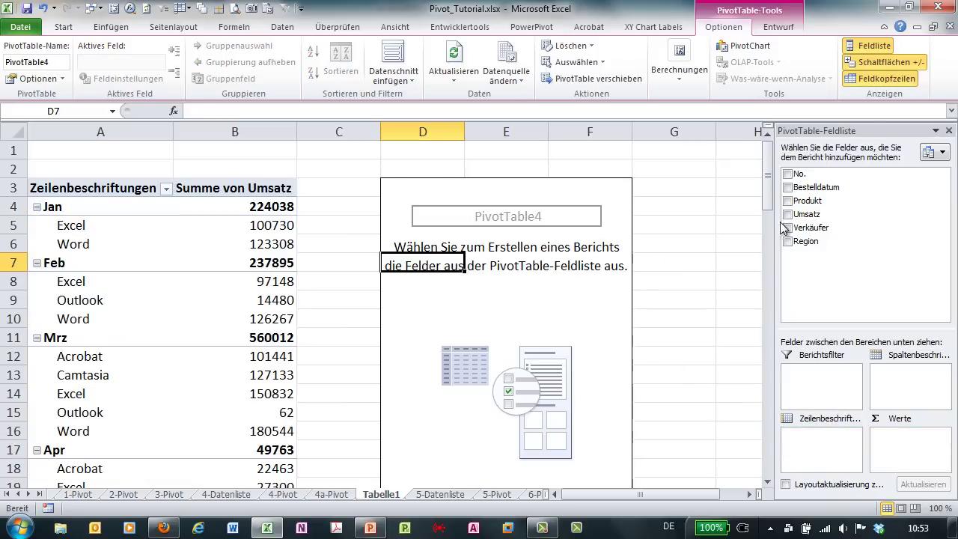
pyautogui.moveTo(812, 188); pyautogui.dragTo(827, 447)
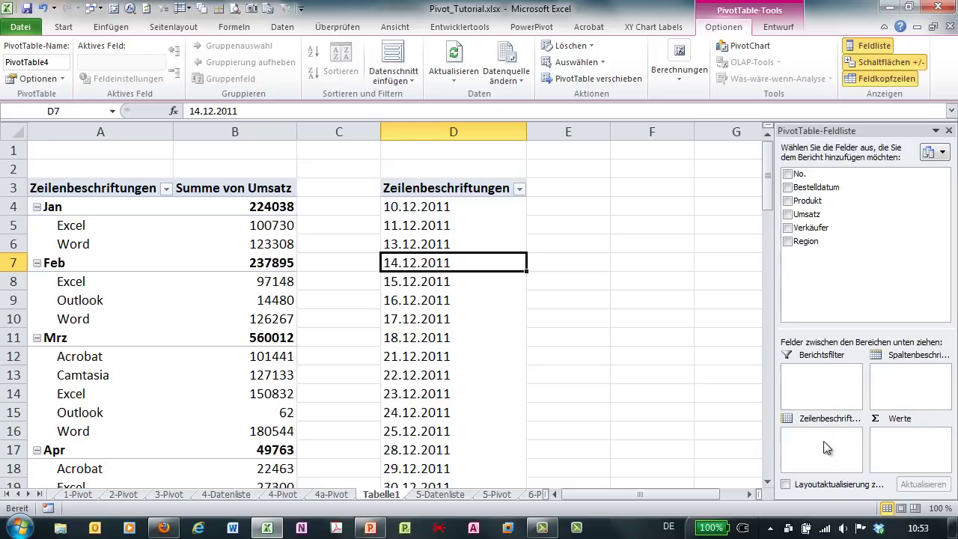